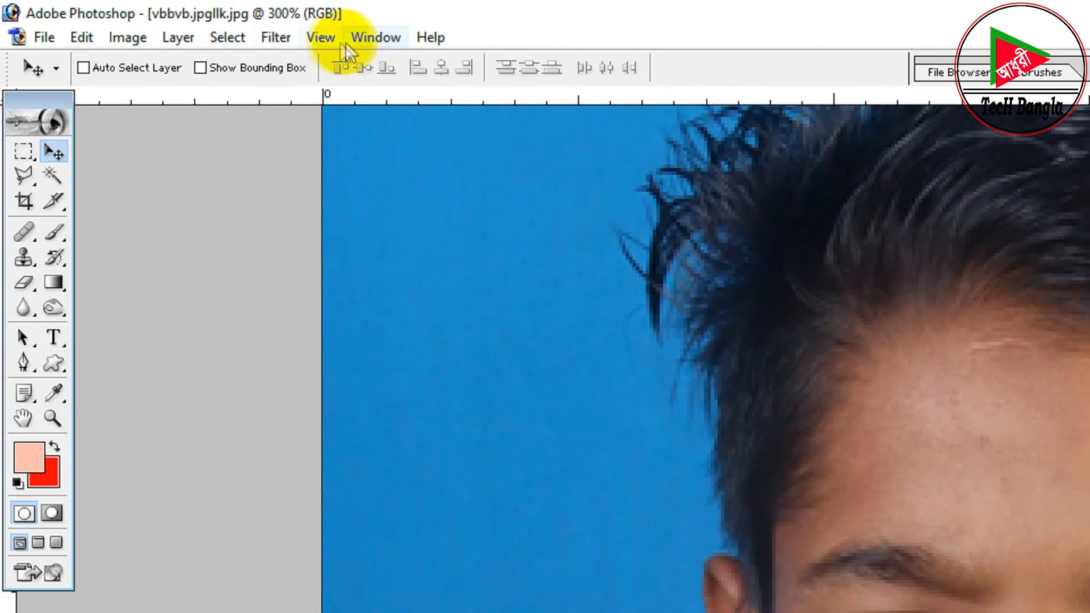
Open the Grain Surgery 2 Remove Grain filter for the portrait and move its dialog over the image.
{"action": "left_click", "coordinate": [278, 40]}
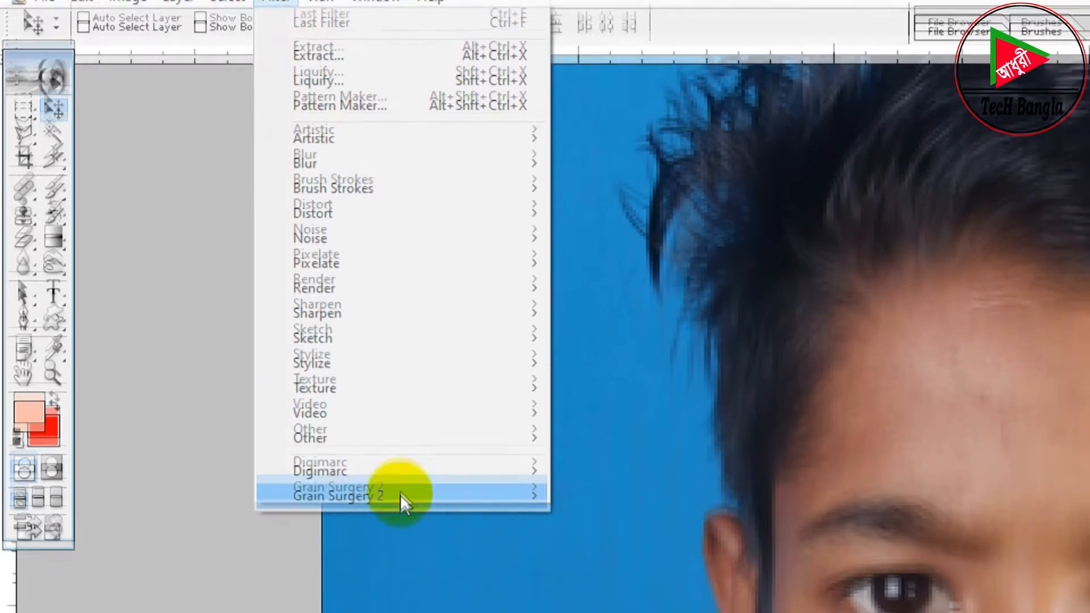
{"action": "mouse_move", "coordinate": [417, 497]}
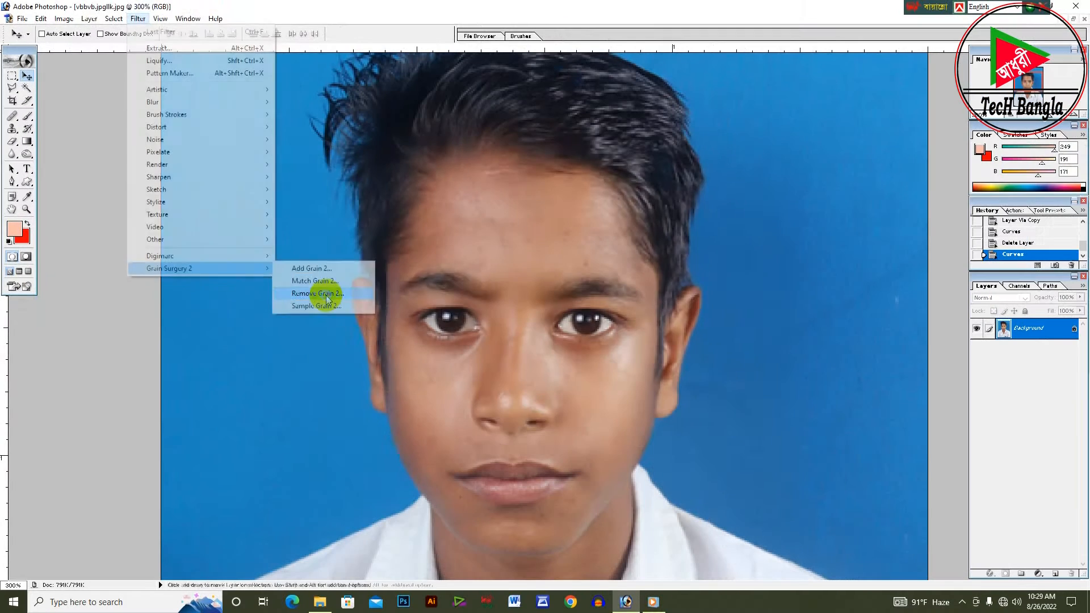
{"action": "left_click", "coordinate": [652, 444]}
{"action": "left_click_drag", "start_coordinate": [518, 139], "coordinate": [553, 147]}
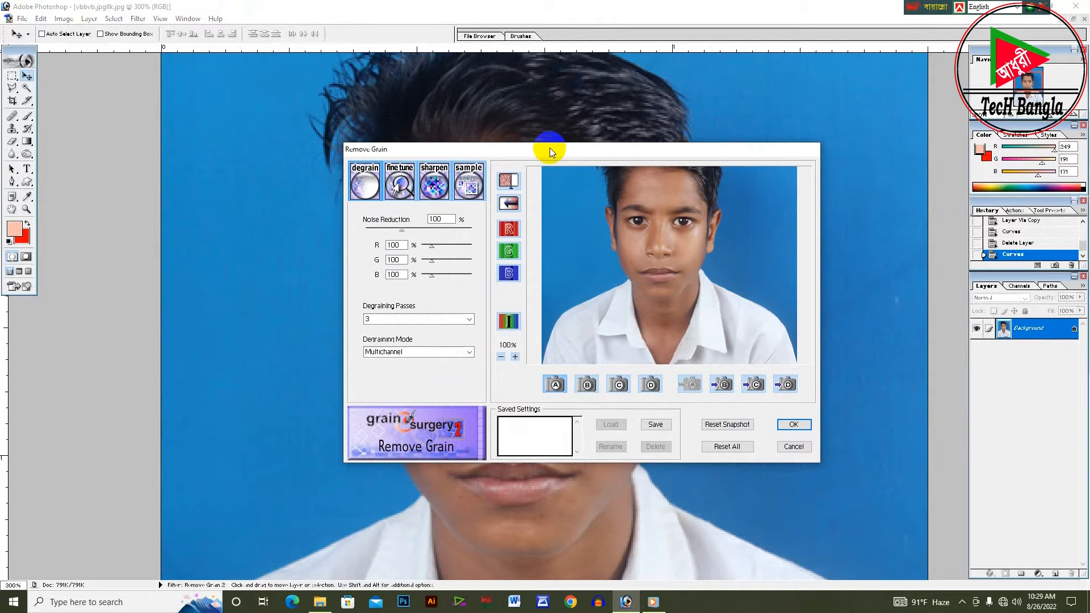
{"action": "left_click_drag", "start_coordinate": [549, 148], "coordinate": [526, 157]}
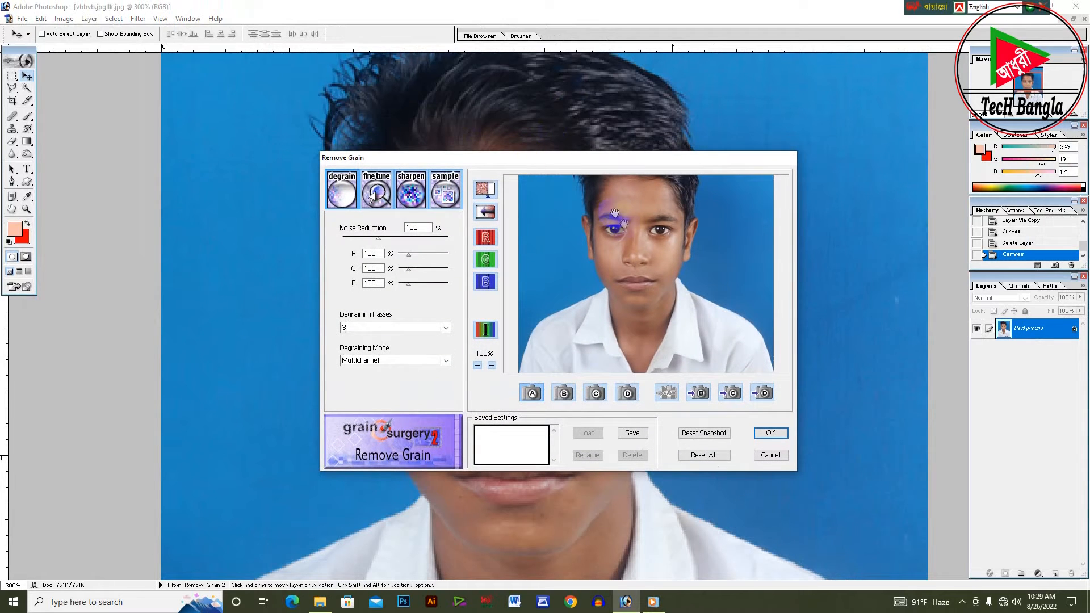
Raise the Remove Grain filter's overall Noise Reduction to 287%.
{"action": "left_click_drag", "start_coordinate": [640, 234], "coordinate": [638, 269]}
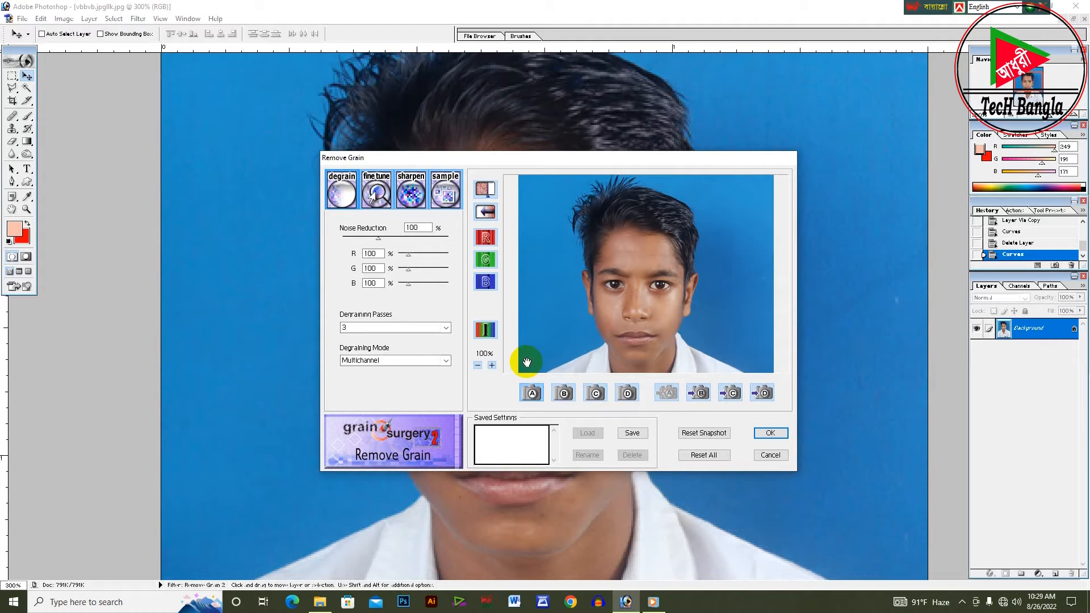
{"action": "left_click", "coordinate": [491, 366]}
{"action": "left_click", "coordinate": [492, 365]}
{"action": "left_click_drag", "start_coordinate": [591, 312], "coordinate": [641, 230]}
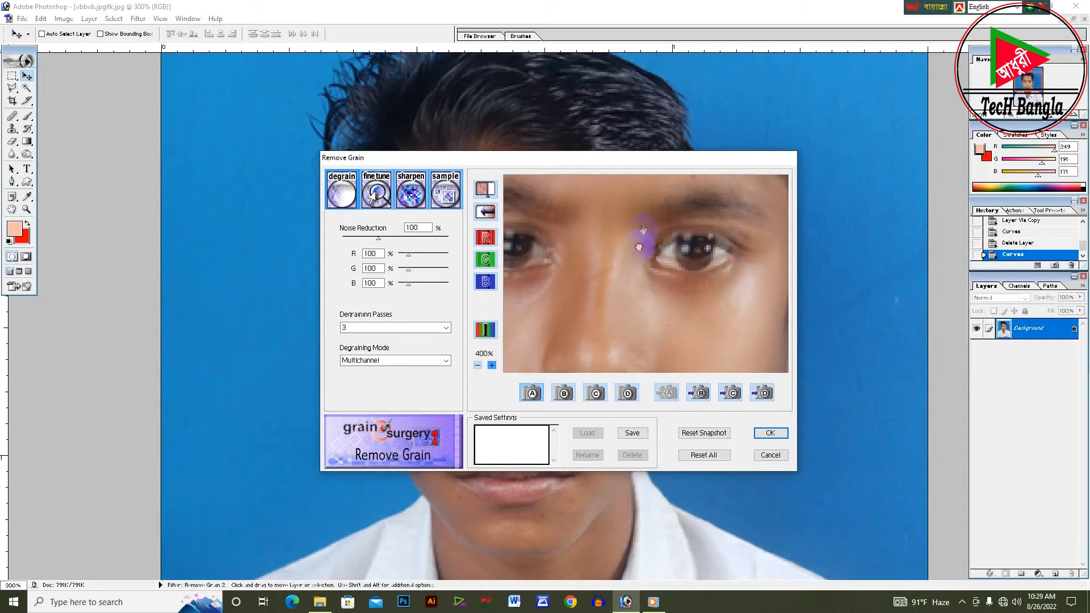
{"action": "left_click_drag", "start_coordinate": [625, 344], "coordinate": [656, 314]}
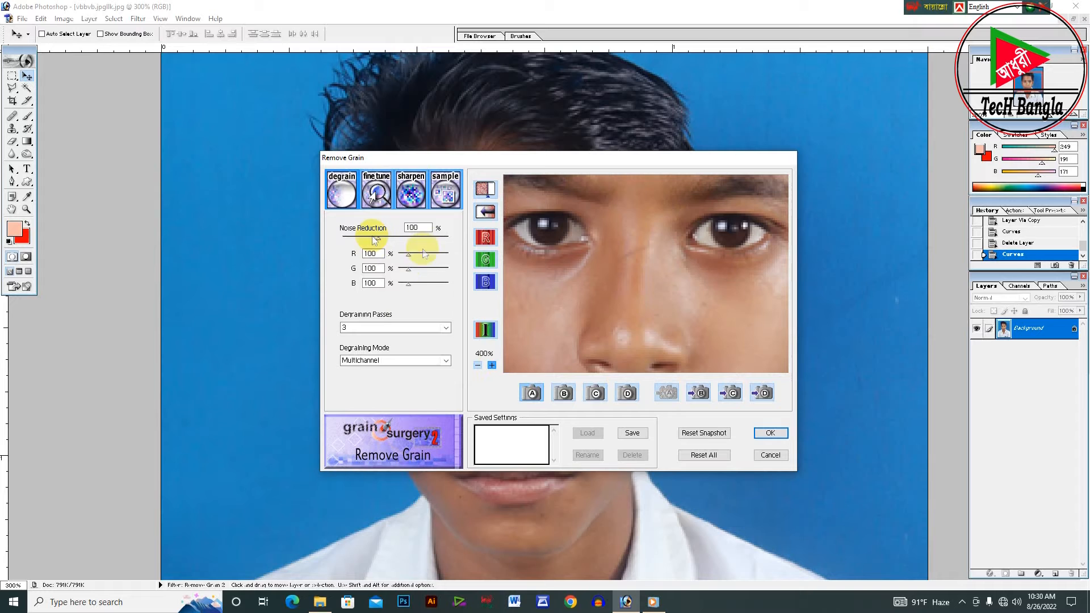
{"action": "left_click_drag", "start_coordinate": [672, 263], "coordinate": [665, 285]}
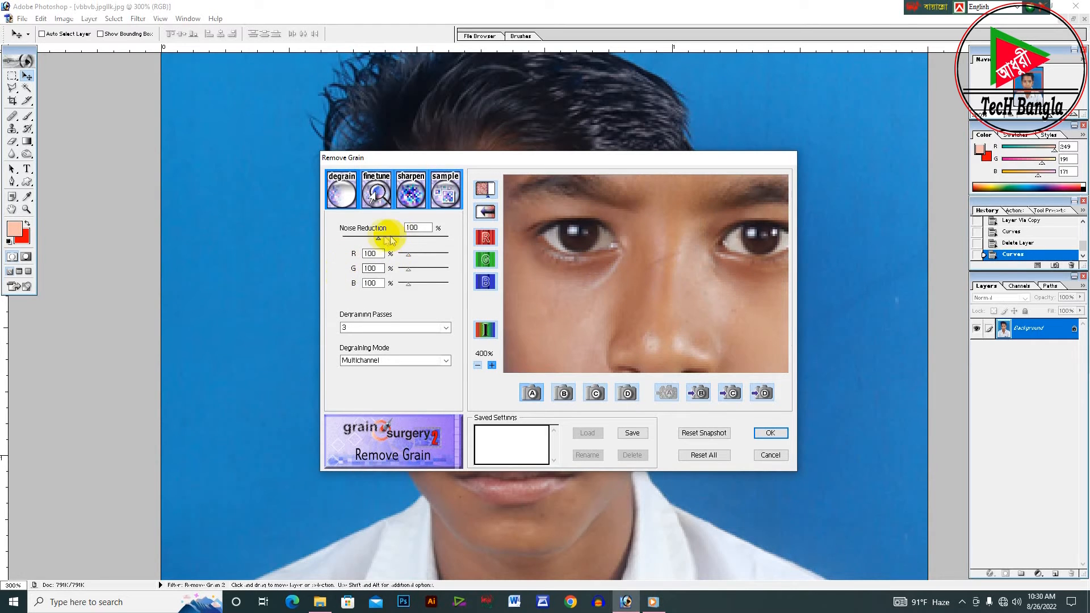
{"action": "left_click_drag", "start_coordinate": [380, 241], "coordinate": [447, 237]}
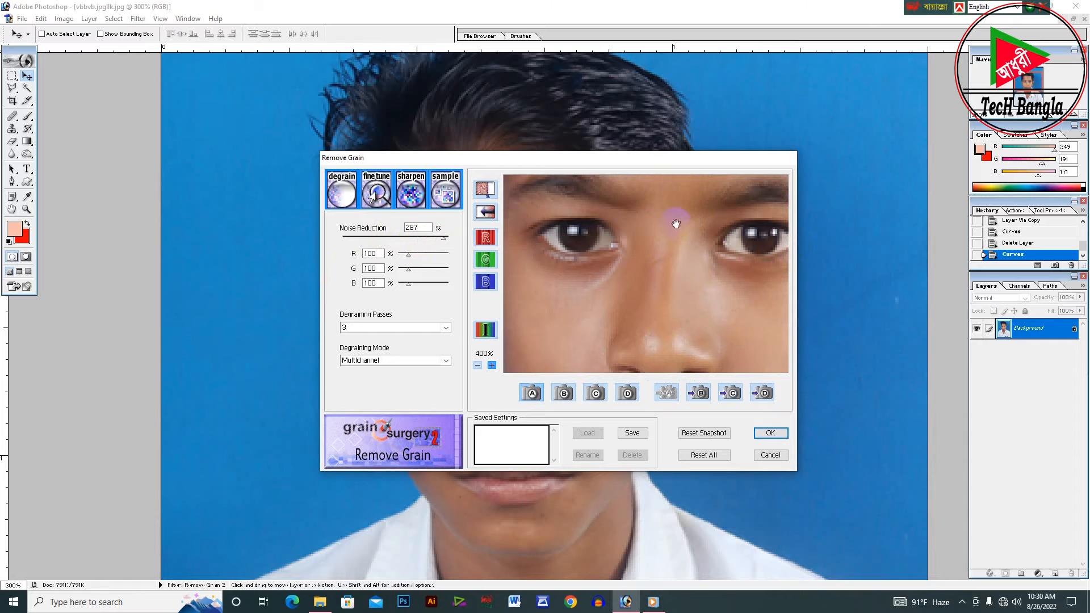
Check the smoothed facial skin in the preview and apply the Remove Grain filter to the portrait.
{"action": "left_click_drag", "start_coordinate": [674, 219], "coordinate": [674, 343]}
{"action": "left_click_drag", "start_coordinate": [664, 287], "coordinate": [637, 244]}
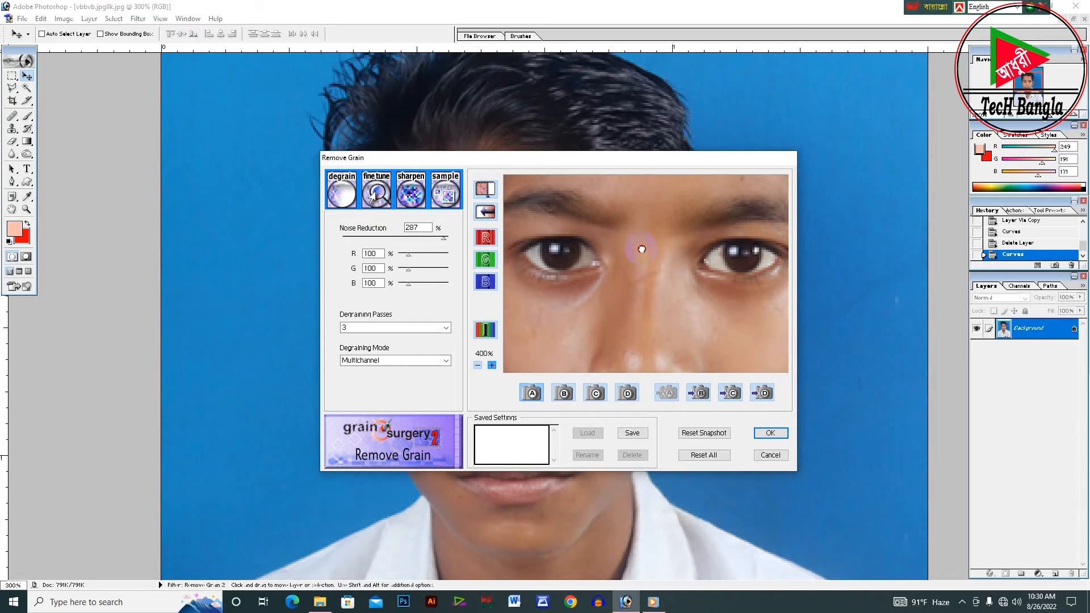
{"action": "left_click_drag", "start_coordinate": [657, 318], "coordinate": [650, 247]}
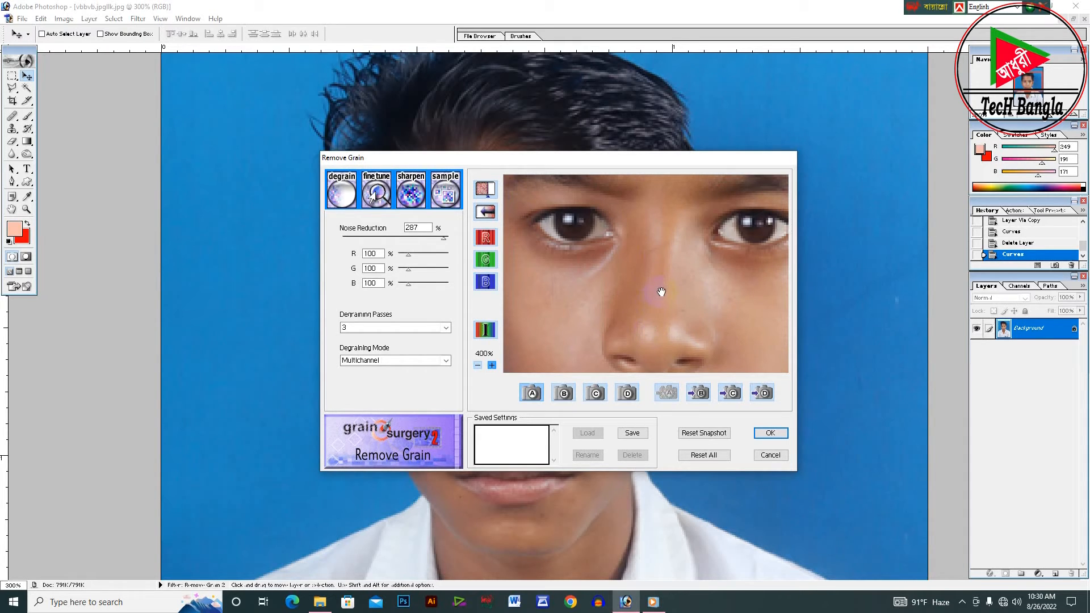
{"action": "mouse_move", "coordinate": [658, 295]}
{"action": "left_mouse_down"}
{"action": "mouse_move", "coordinate": [655, 236]}
{"action": "mouse_move", "coordinate": [656, 307]}
{"action": "mouse_move", "coordinate": [657, 274]}
{"action": "mouse_move", "coordinate": [651, 300]}
{"action": "left_mouse_up"}
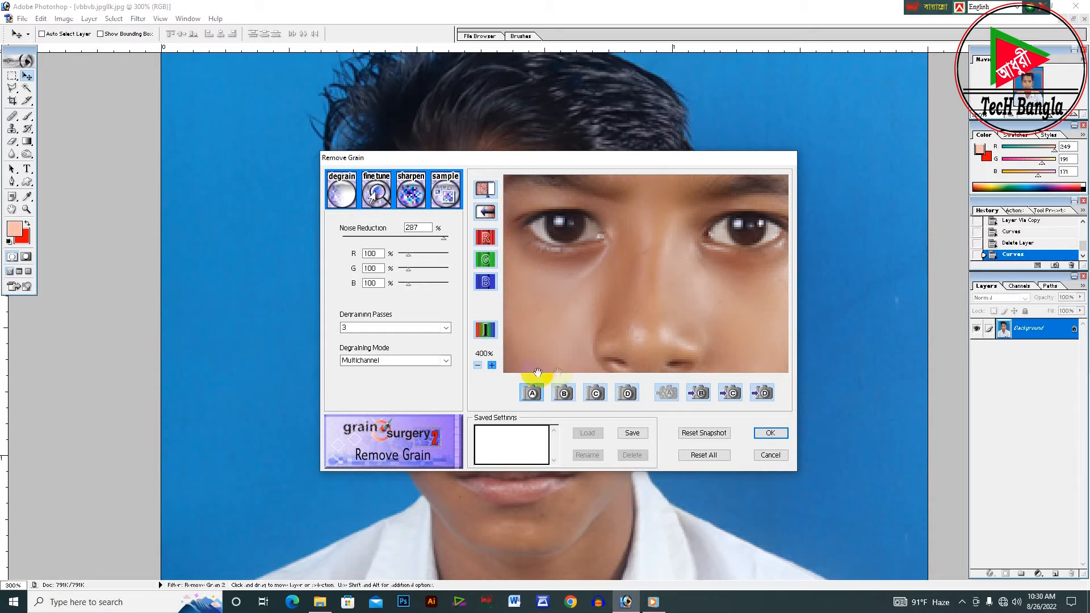
{"action": "left_click", "coordinate": [478, 366]}
{"action": "left_click", "coordinate": [478, 366]}
{"action": "left_click", "coordinate": [478, 365]}
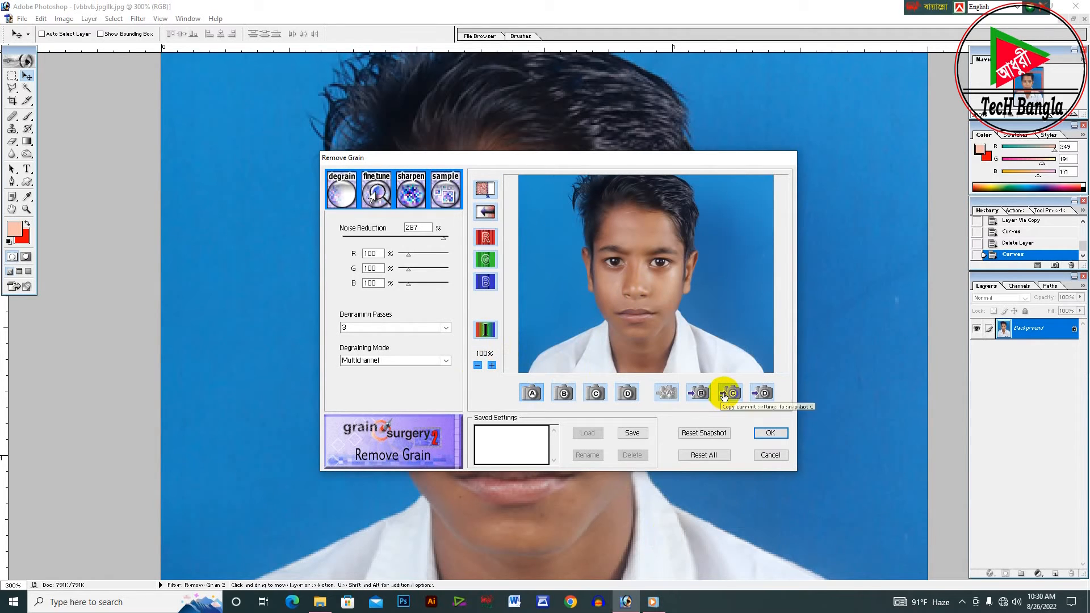
{"action": "right_click", "coordinate": [633, 200]}
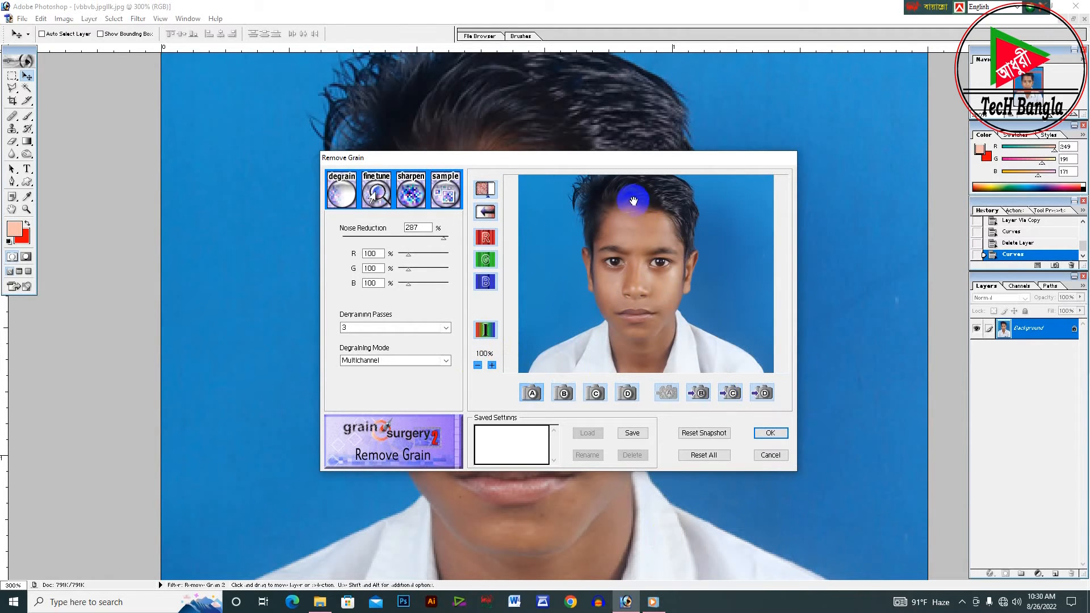
{"action": "left_click", "coordinate": [771, 434]}
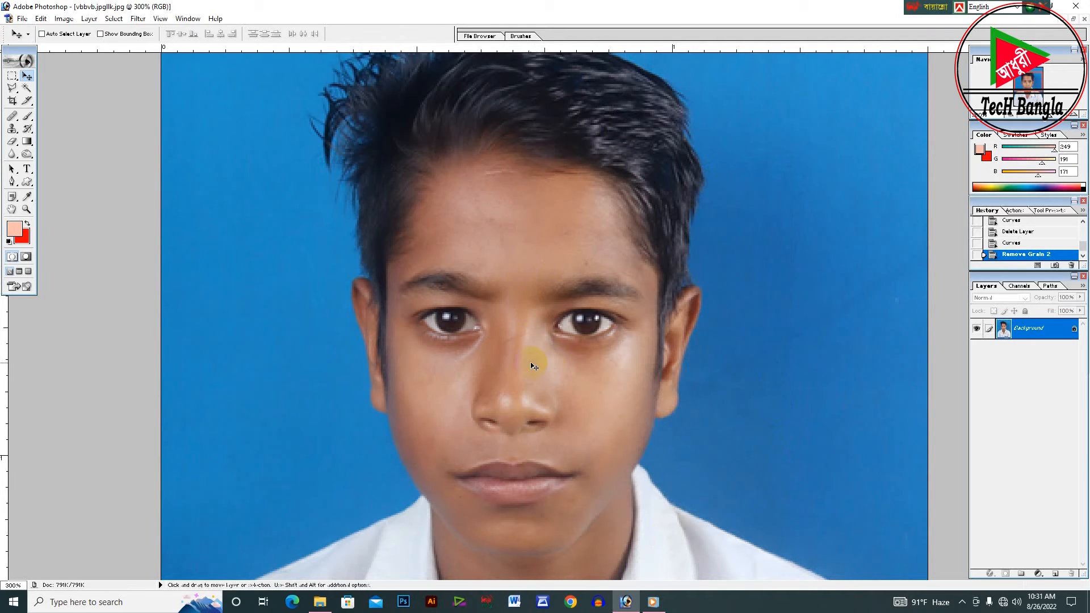
Restore the original vbbvb.jpg as a floating window next to the retouched portrait for comparison.
{"action": "key", "text": "ctrl+plus"}
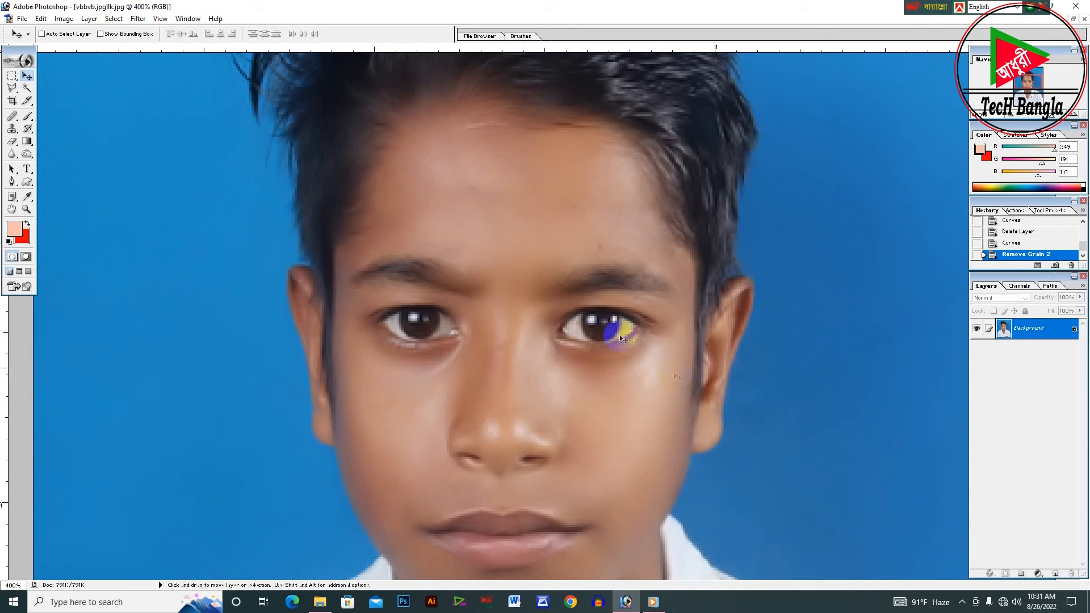
{"action": "left_click", "coordinate": [1074, 20]}
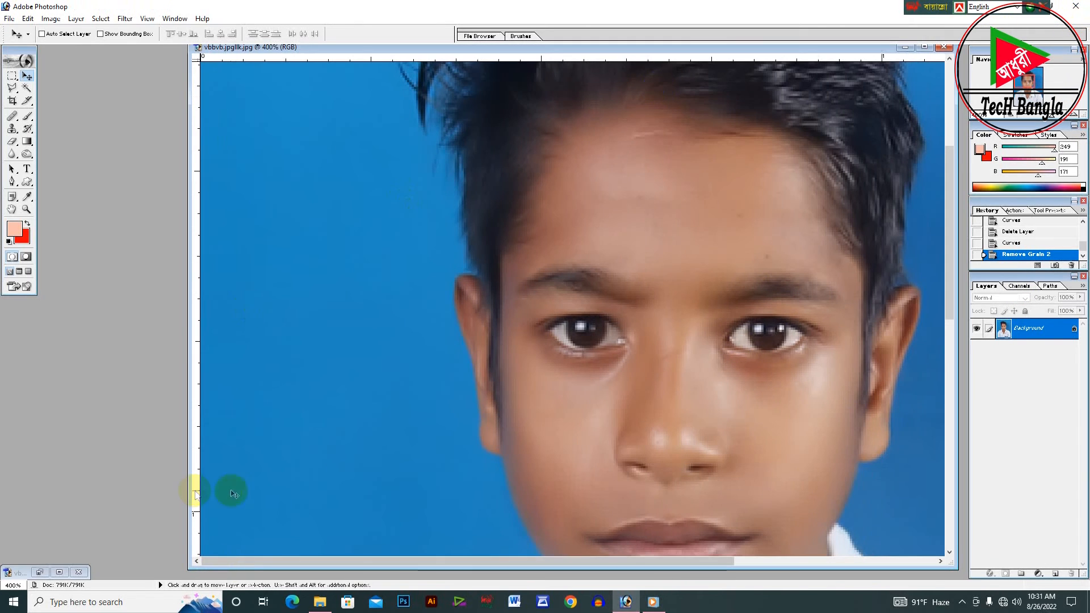
{"action": "left_click", "coordinate": [59, 572]}
{"action": "left_click", "coordinate": [1074, 19]}
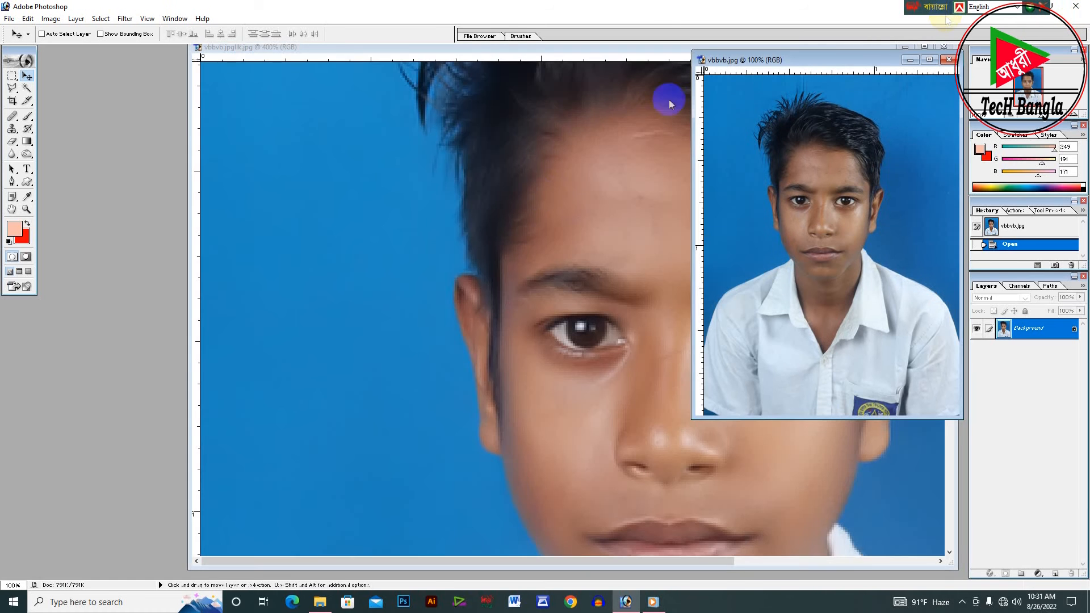
{"action": "left_click_drag", "start_coordinate": [861, 58], "coordinate": [578, 60]}
{"action": "left_click", "coordinate": [891, 55]}
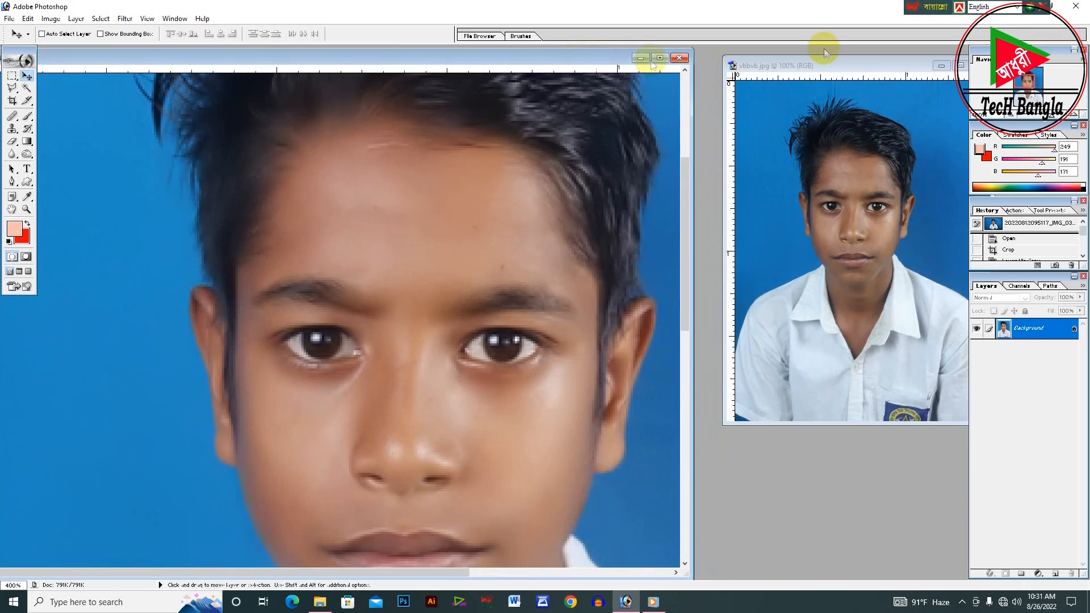
{"action": "left_click", "coordinate": [864, 60]}
{"action": "left_click_drag", "start_coordinate": [859, 61], "coordinate": [717, 171]}
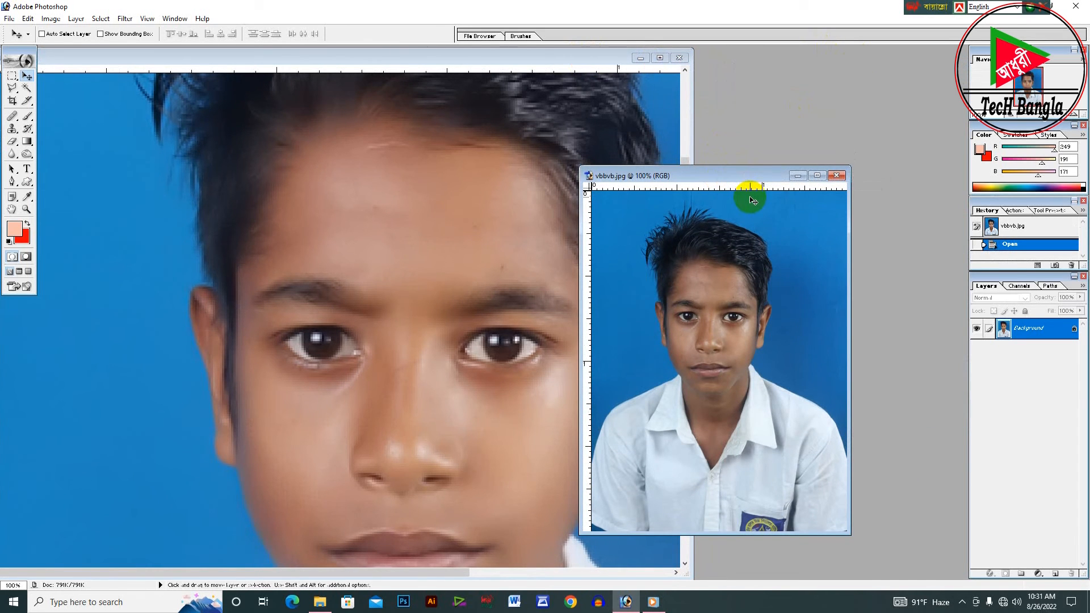
Enlarge the original vbbvb.jpg to 400% and widen its window beside the retouched portrait.
{"action": "key", "text": "ctrl+plus"}
{"action": "key", "text": "ctrl+plus"}
{"action": "key", "text": "ctrl+plus"}
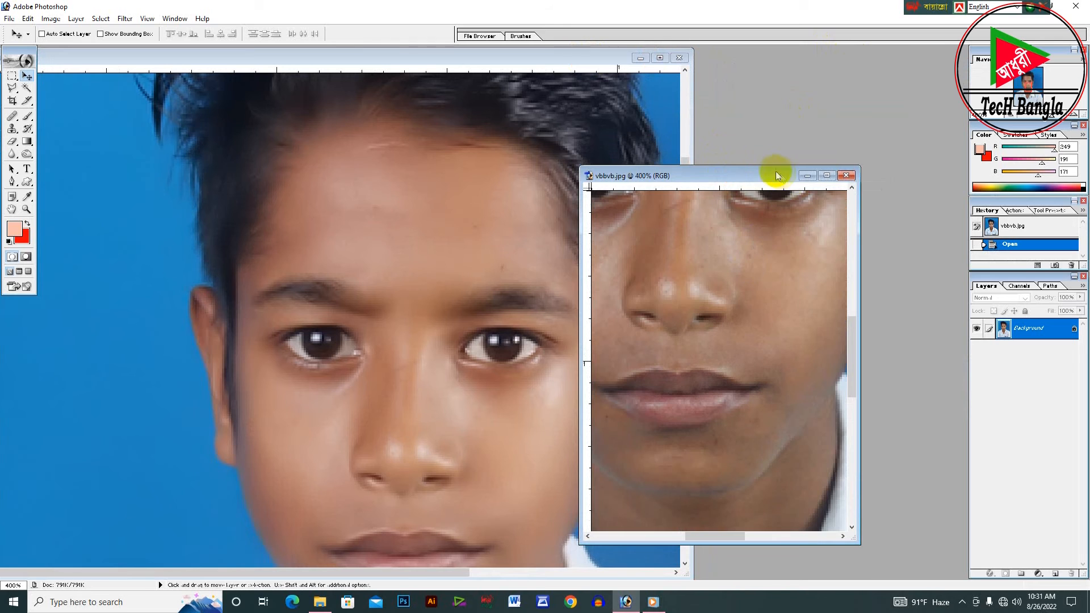
{"action": "left_click", "coordinate": [578, 168]}
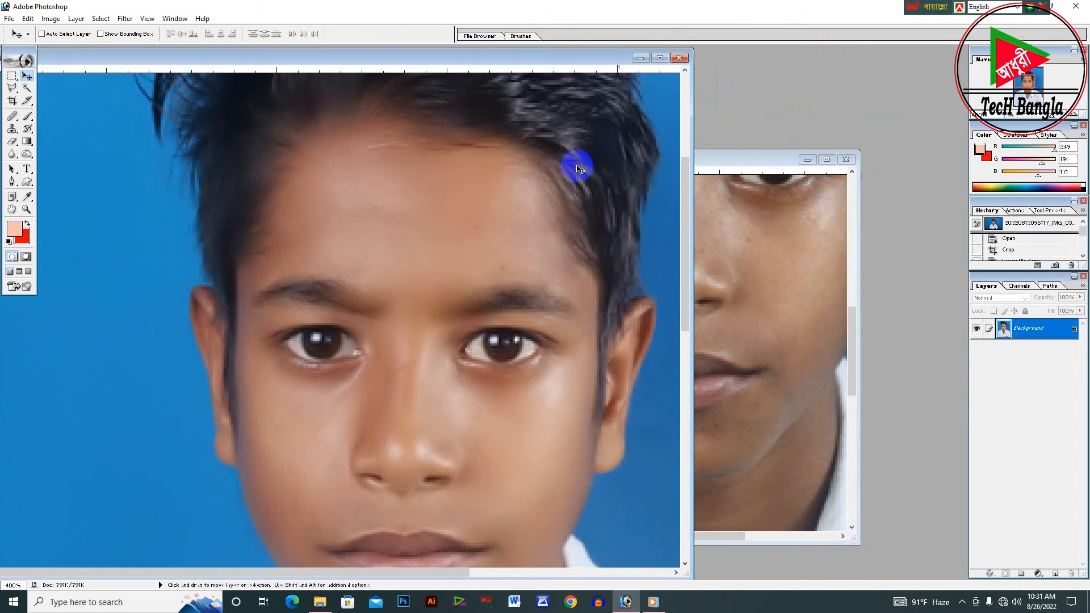
{"action": "left_click", "coordinate": [763, 162]}
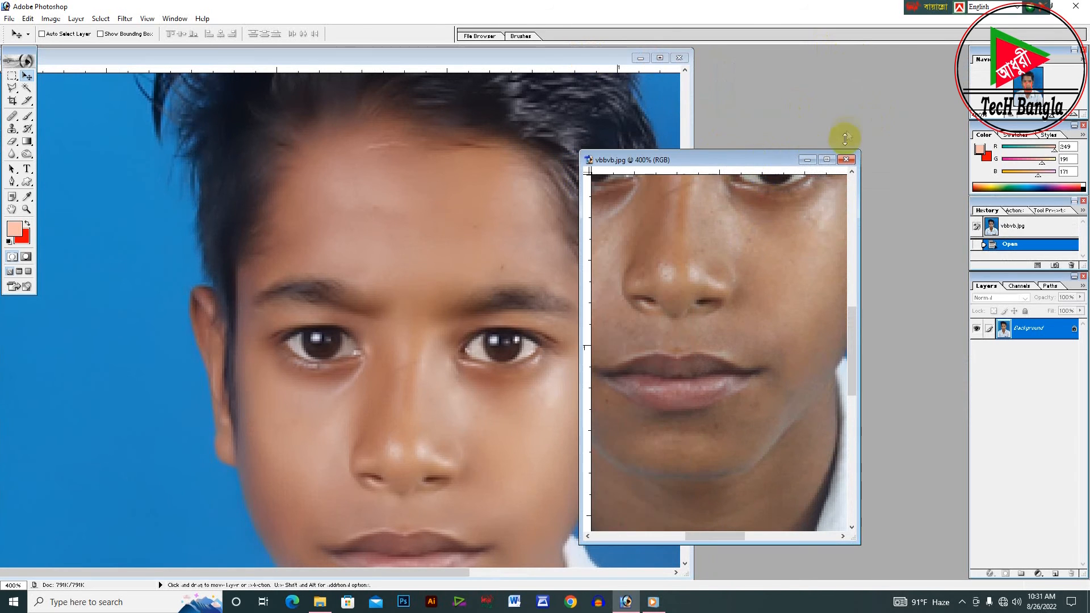
{"action": "left_click_drag", "start_coordinate": [860, 206], "coordinate": [968, 171]}
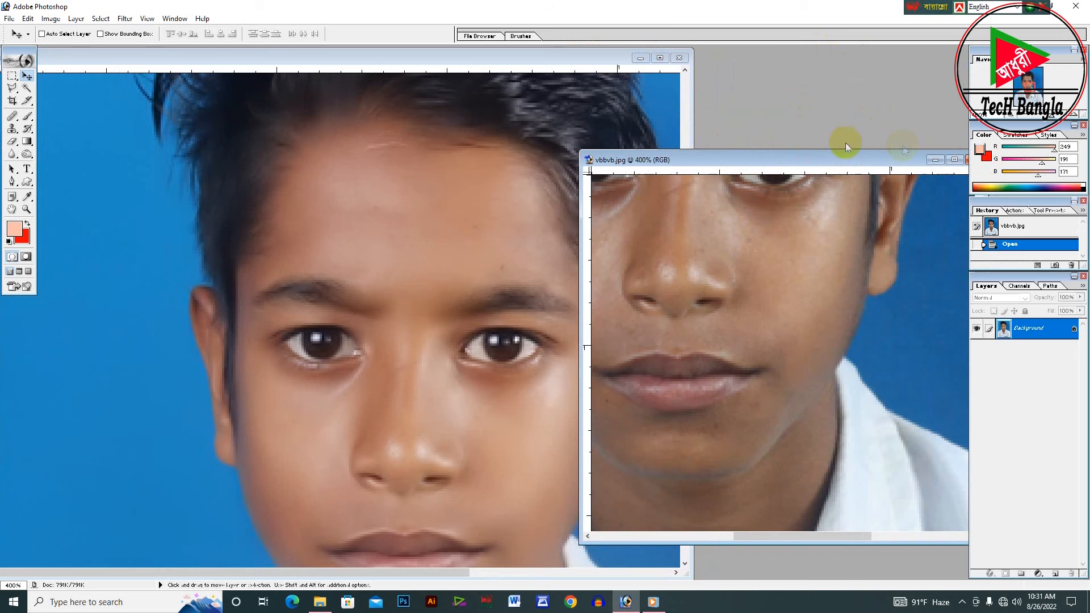
{"action": "left_click_drag", "start_coordinate": [801, 152], "coordinate": [804, 49]}
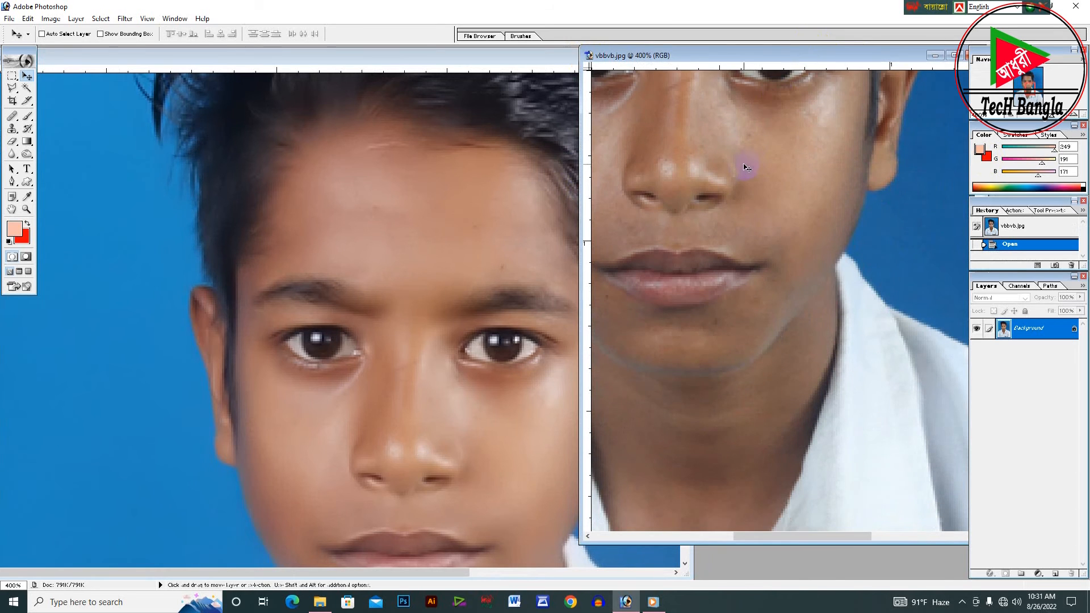
{"action": "left_click", "coordinate": [754, 193]}
{"action": "left_click", "coordinate": [545, 226]}
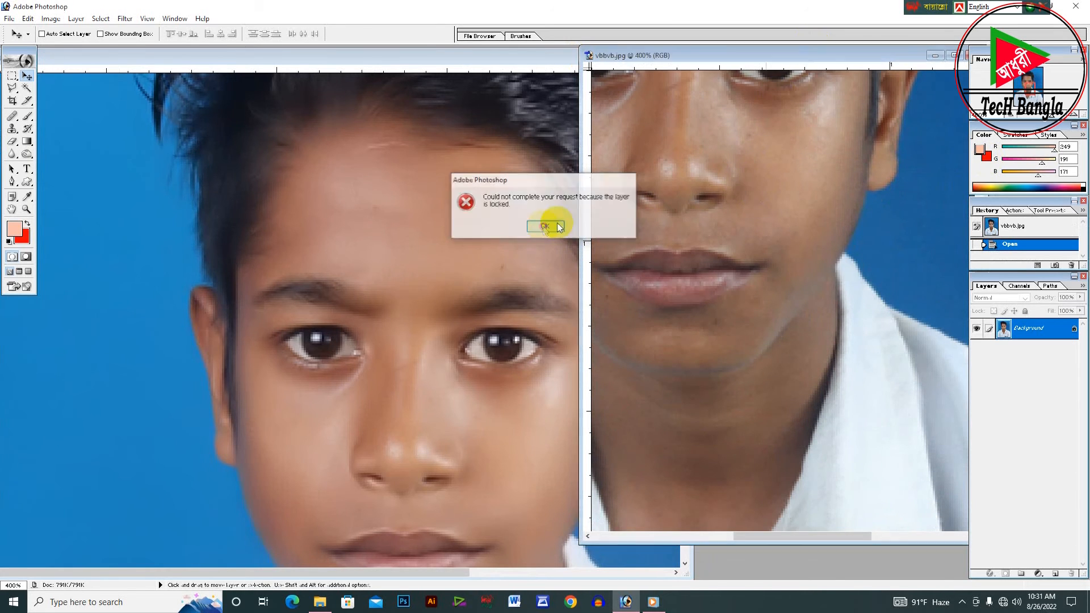
{"action": "left_click", "coordinate": [692, 227]}
{"action": "left_click", "coordinate": [551, 225]}
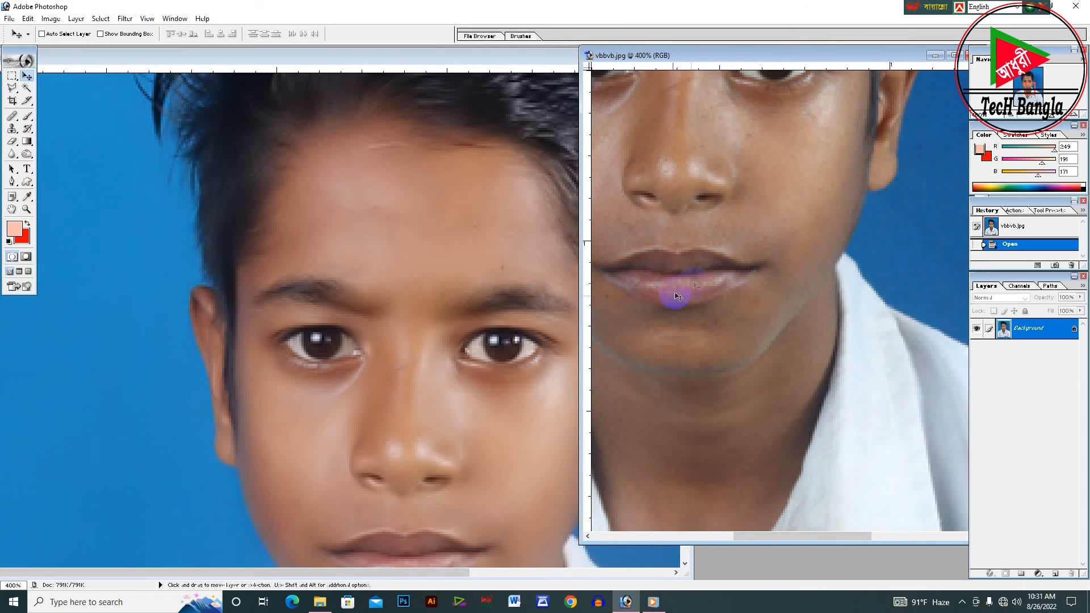
Show the eyes, nose and mouth of the original photo alongside the retouched face to compare the skin.
{"action": "left_click_drag", "start_coordinate": [837, 55], "coordinate": [702, 90]}
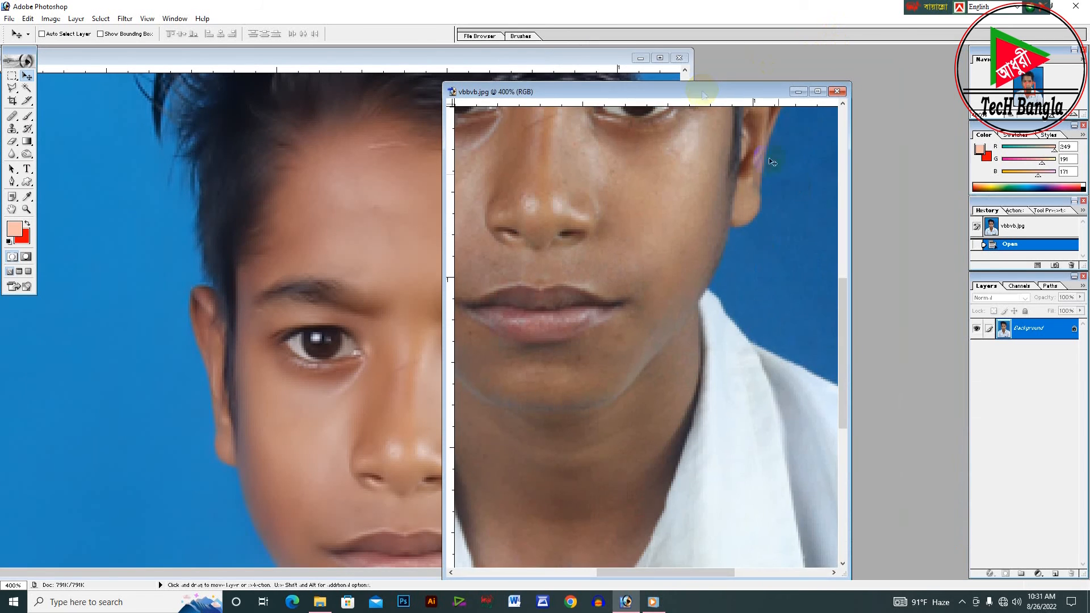
{"action": "left_click_drag", "start_coordinate": [841, 286], "coordinate": [841, 241]}
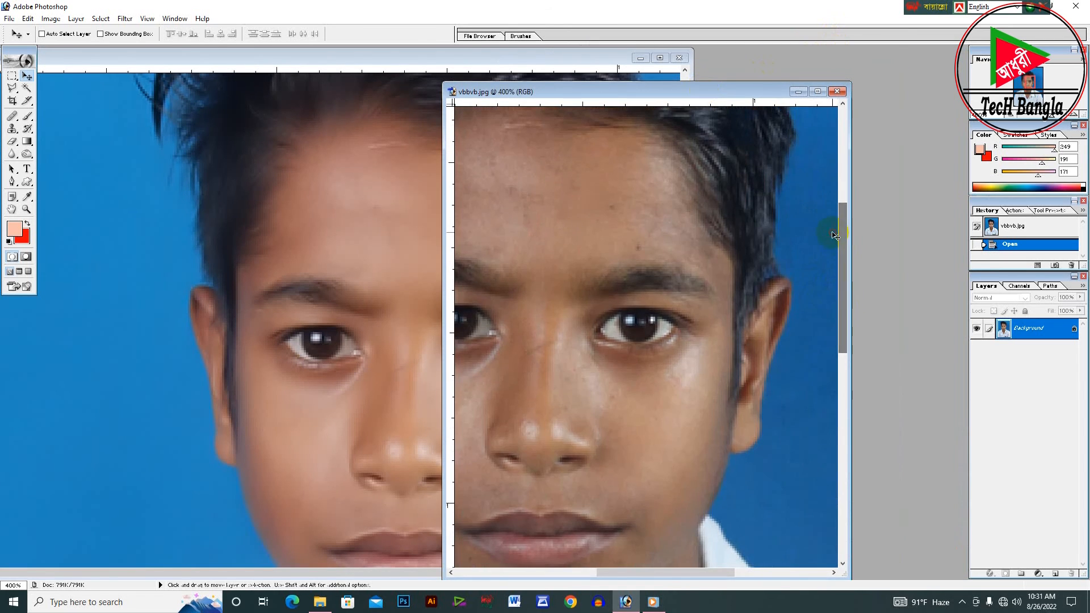
{"action": "left_click_drag", "start_coordinate": [752, 90], "coordinate": [881, 54]}
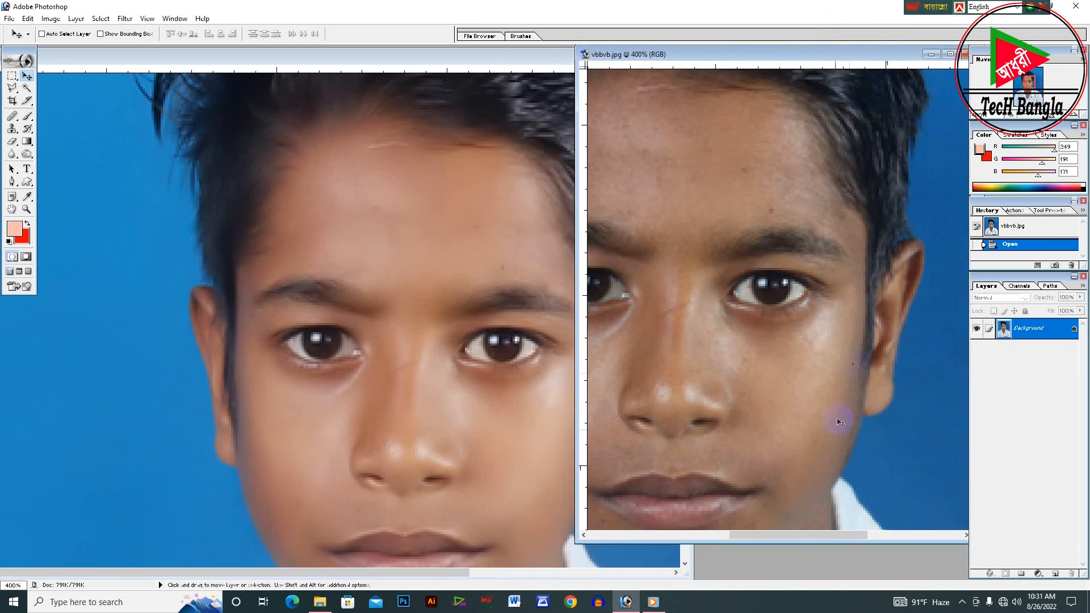
{"action": "left_click_drag", "start_coordinate": [822, 536], "coordinate": [791, 544]}
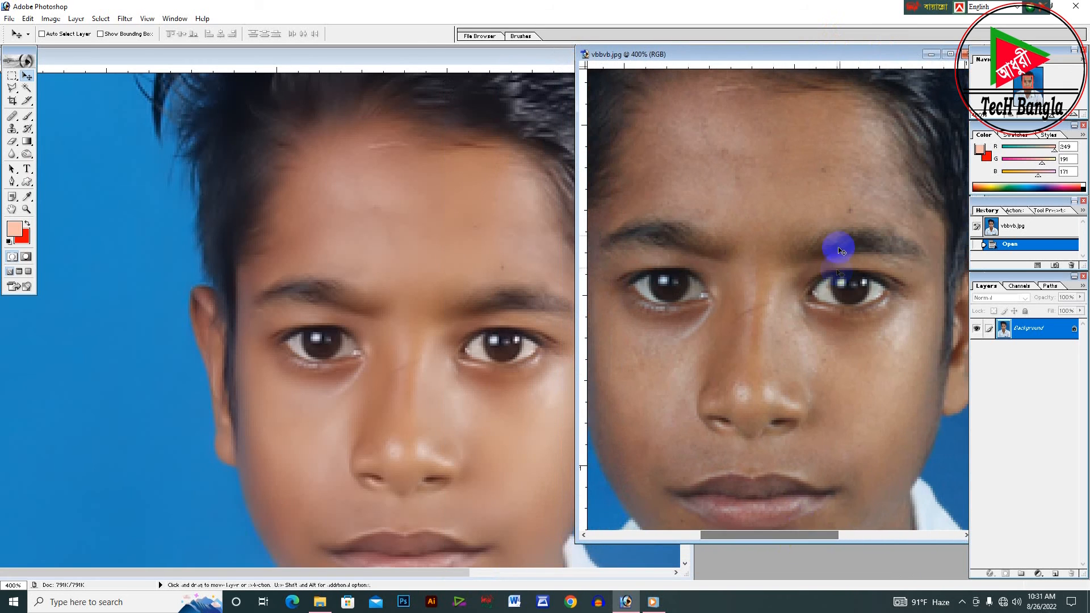